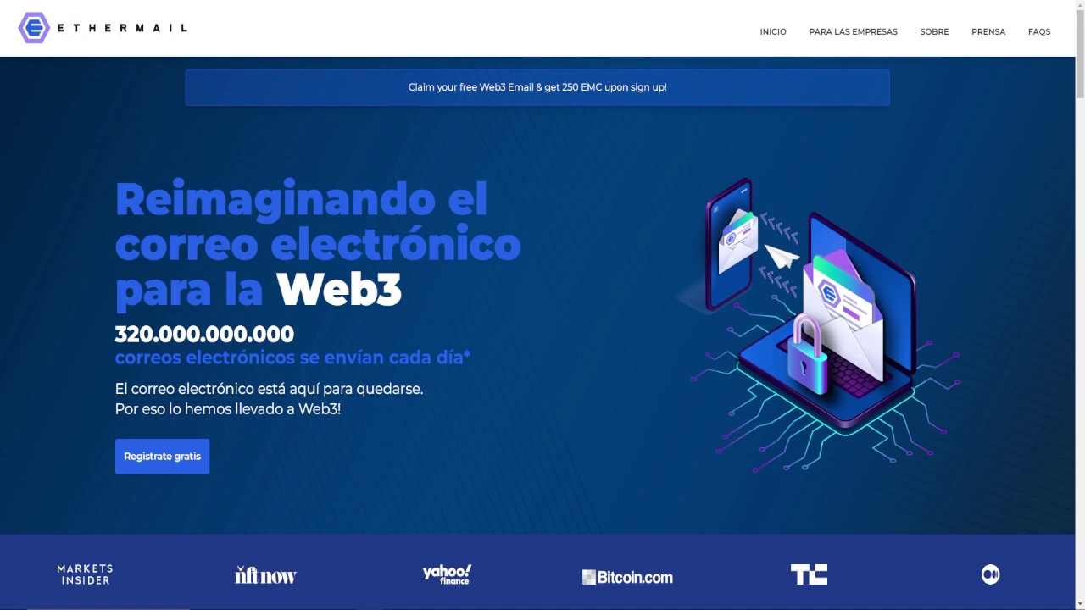
# Start the free EtherMail registration with MetaMask as the wallet.
pyautogui.click(185, 457)
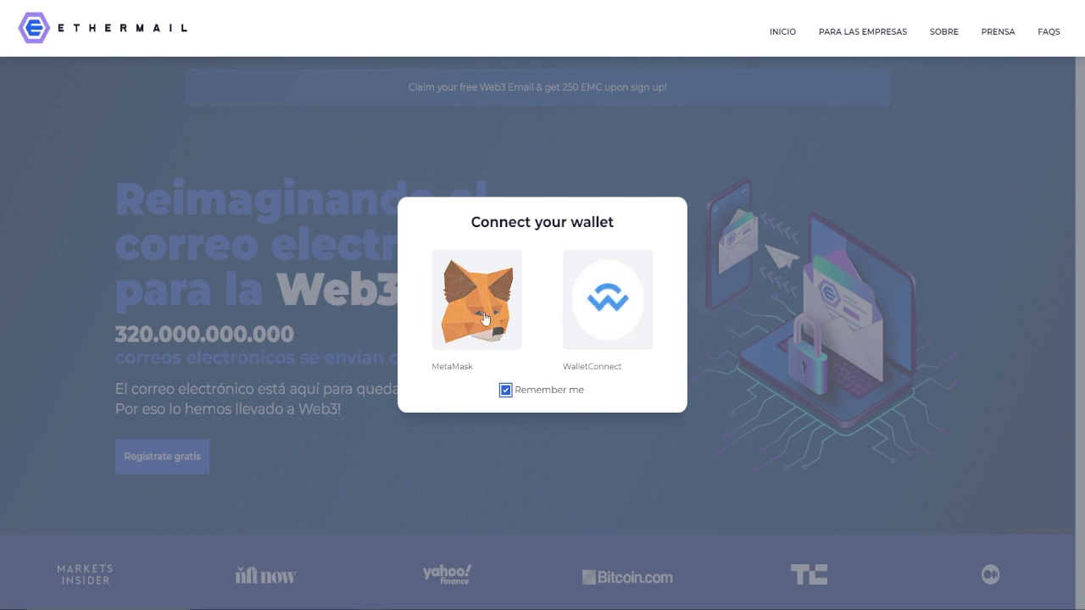
pyautogui.click(485, 319)
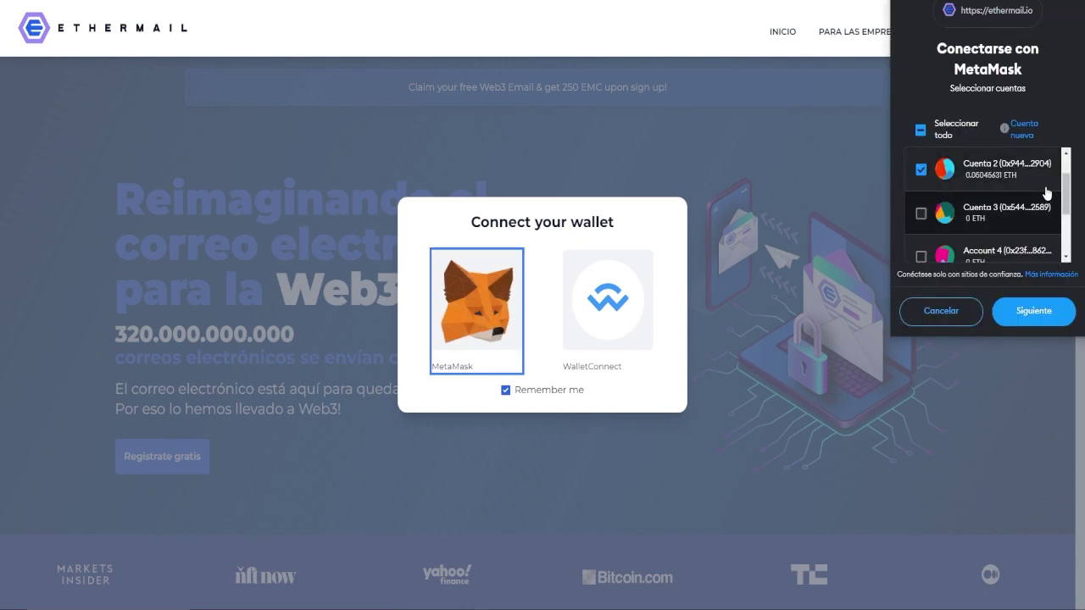
pyautogui.moveTo(1066, 193); pyautogui.dragTo(1057, 176)
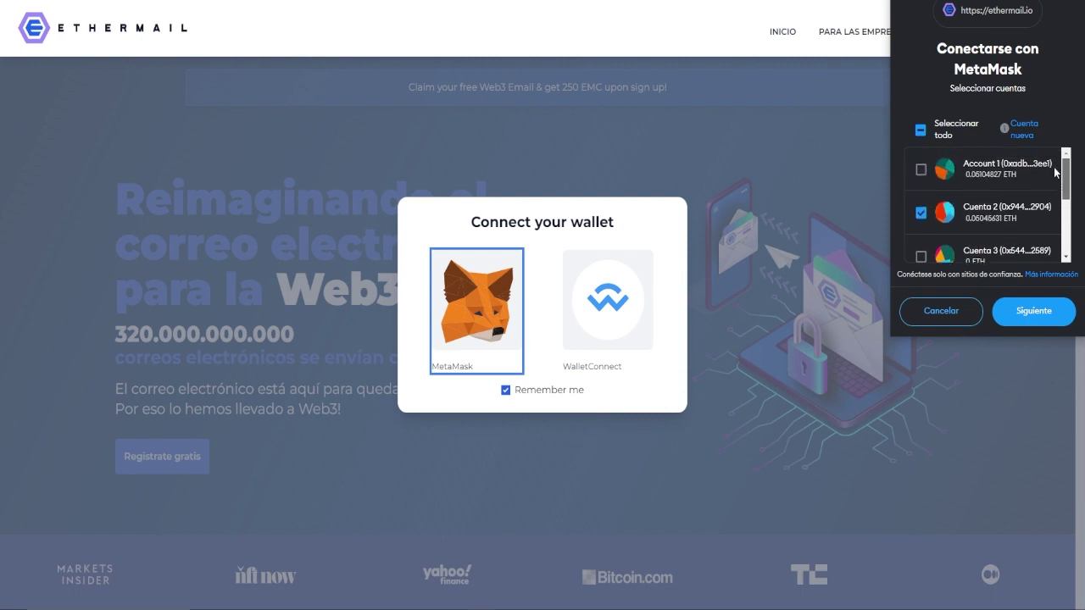
pyautogui.scroll(-1, 933, 195)
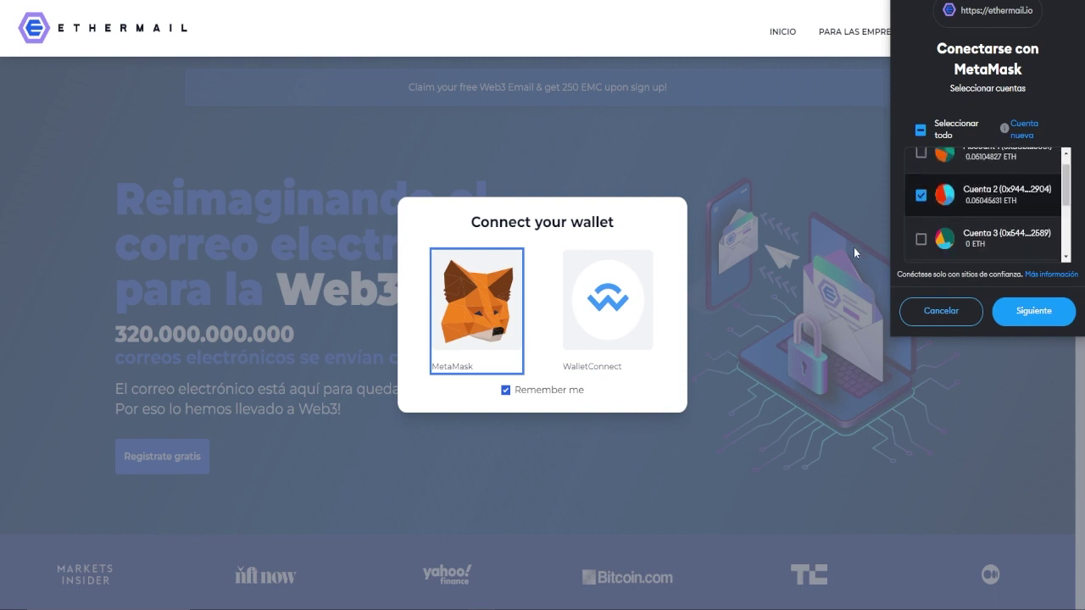
# Connect the chosen MetaMask account and sign EtherMail's login message.
pyautogui.click(1035, 311)
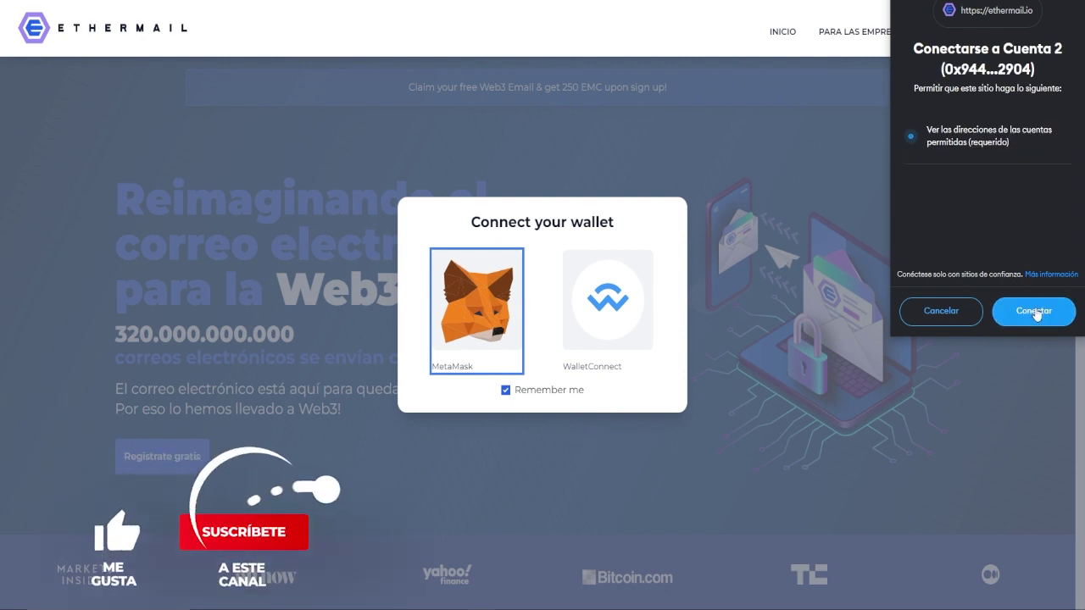
pyautogui.click(1035, 311)
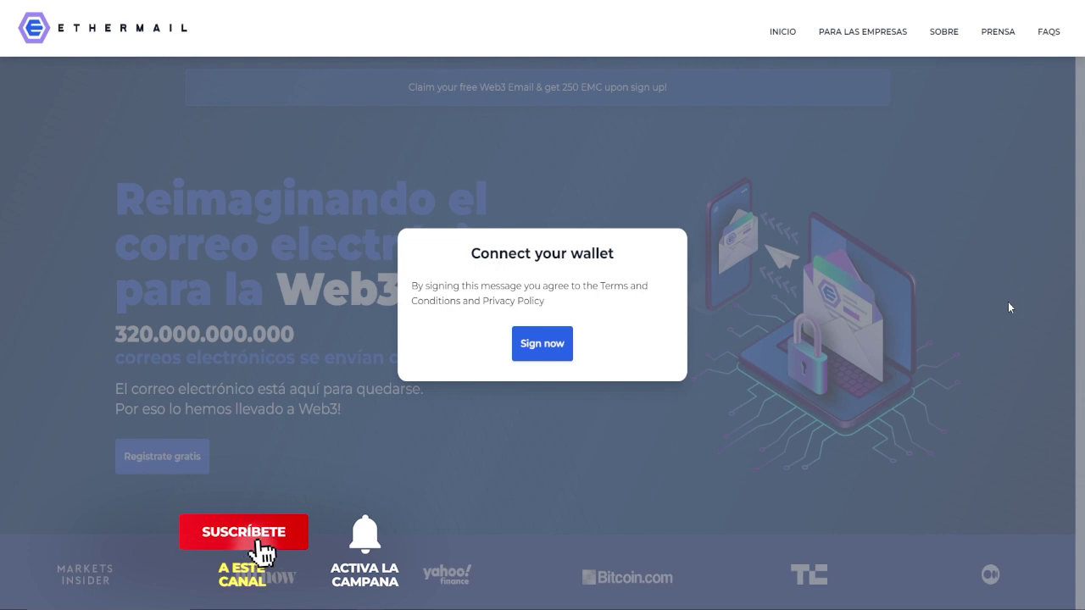
pyautogui.click(554, 342)
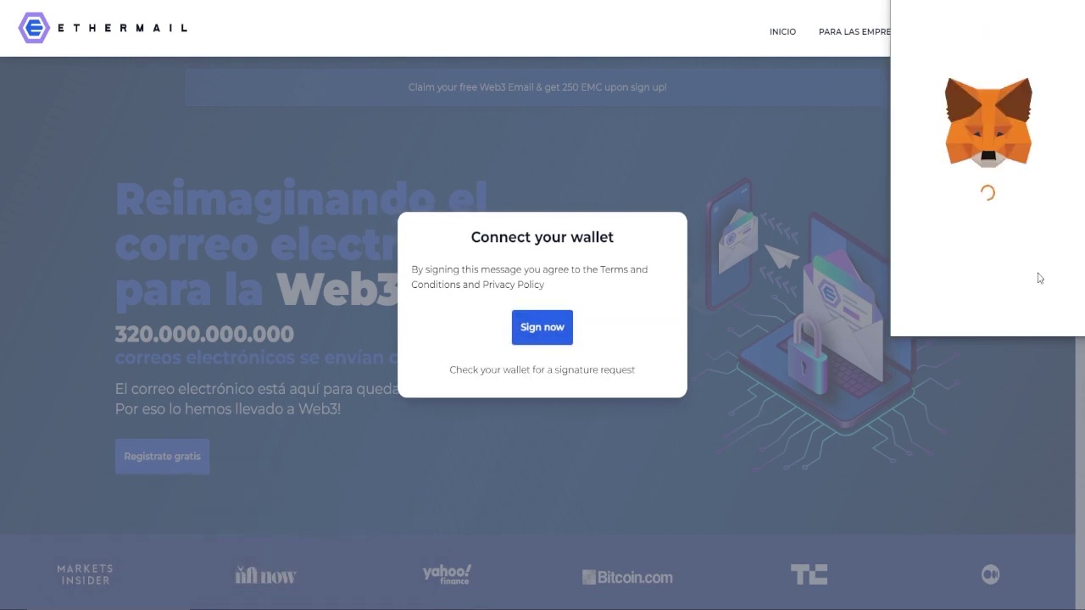
pyautogui.click(1024, 313)
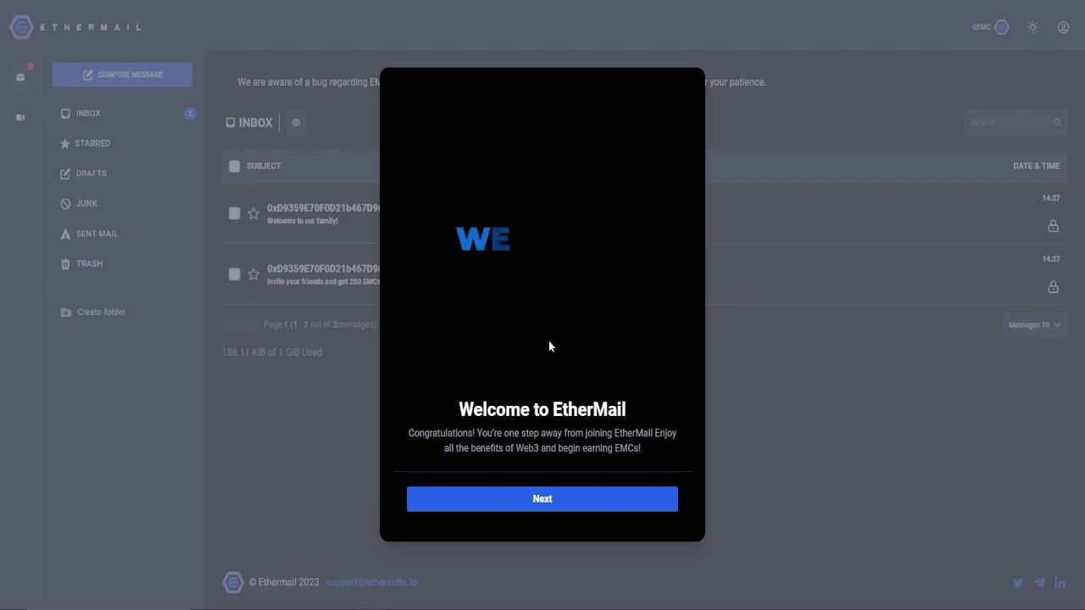
# Pass the welcome dialog and enter a backup email address for the +200 EMC Secondary Email step.
pyautogui.click(639, 504)
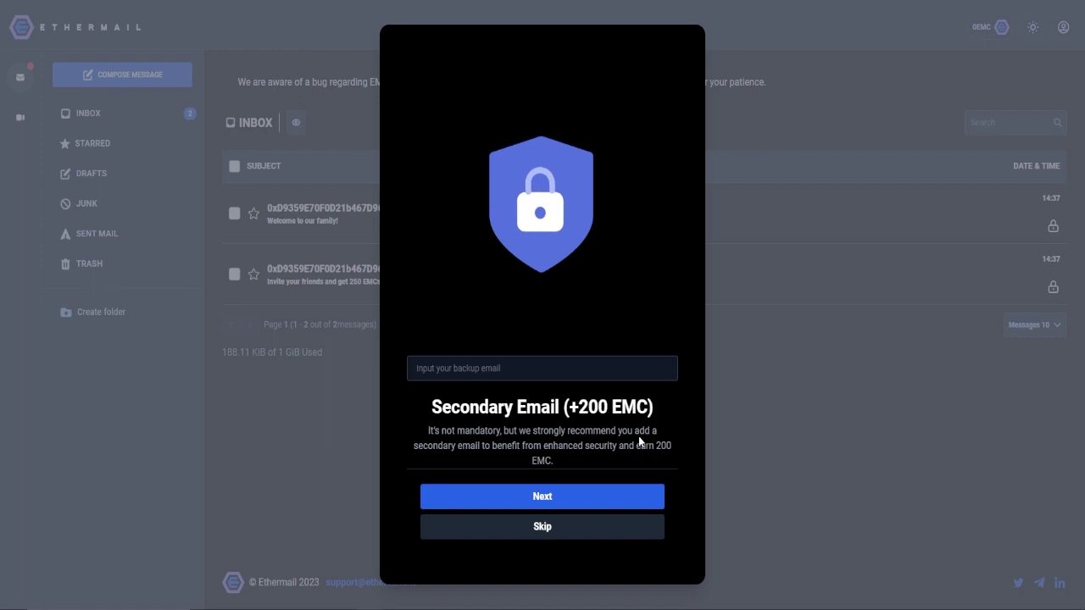
pyautogui.moveTo(582, 409); pyautogui.dragTo(657, 411)
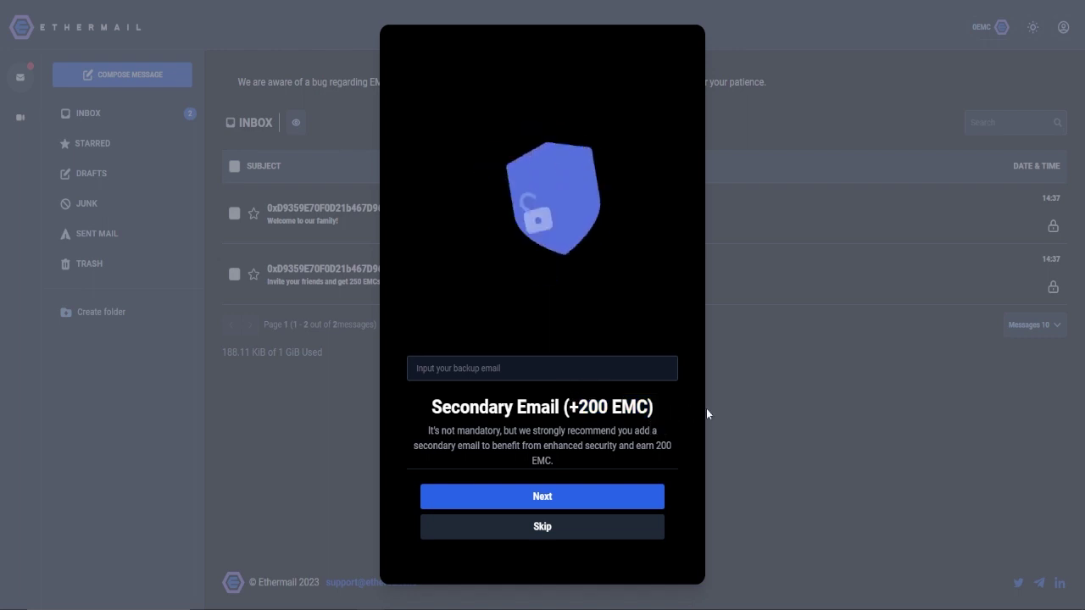
pyautogui.click(525, 364)
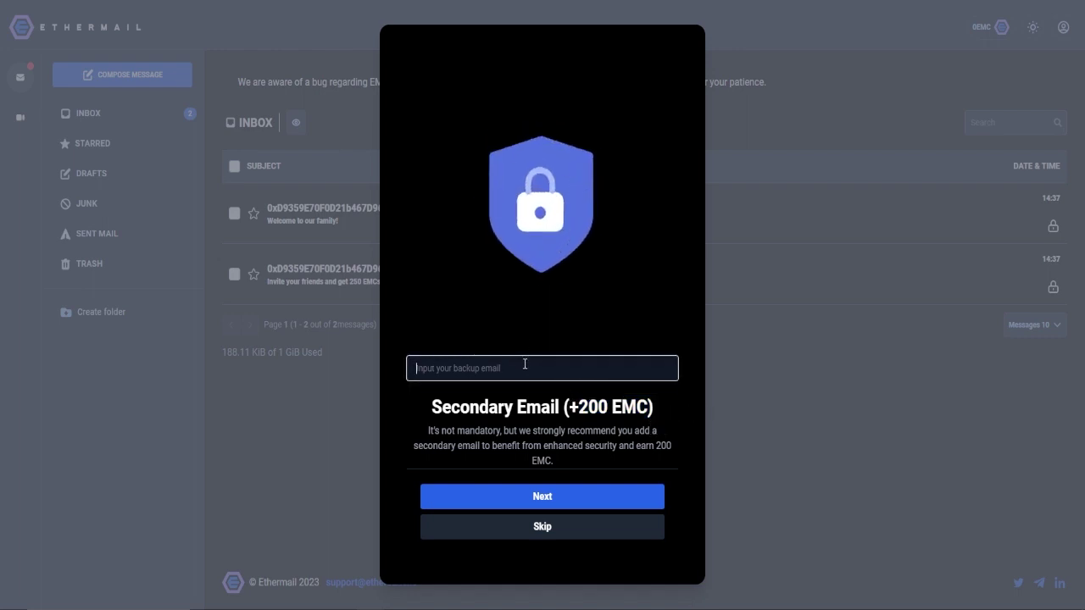
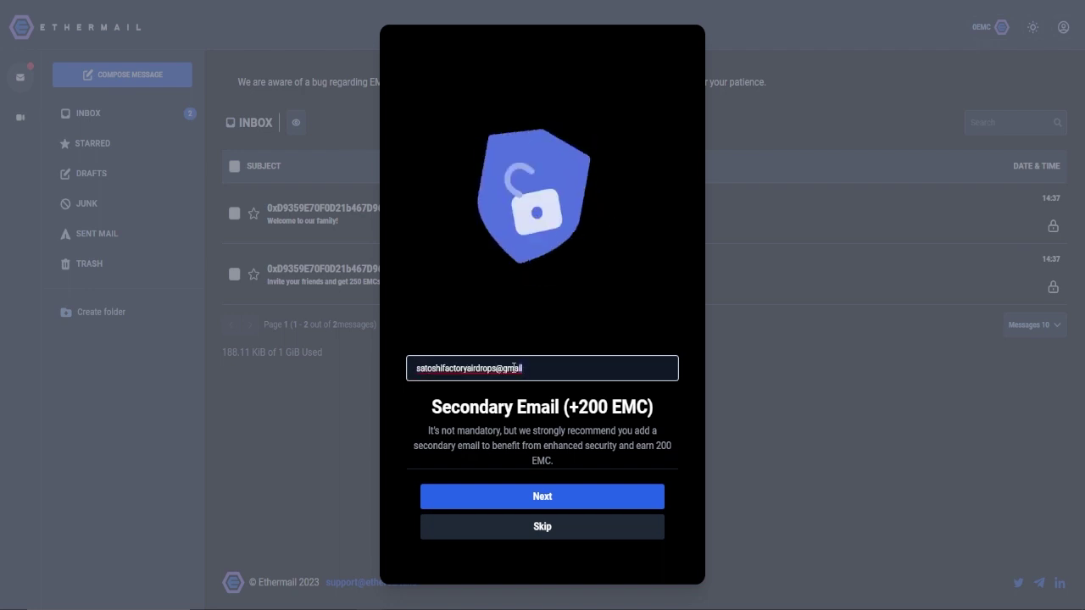
pyautogui.moveTo(523, 368); pyautogui.dragTo(408, 374)
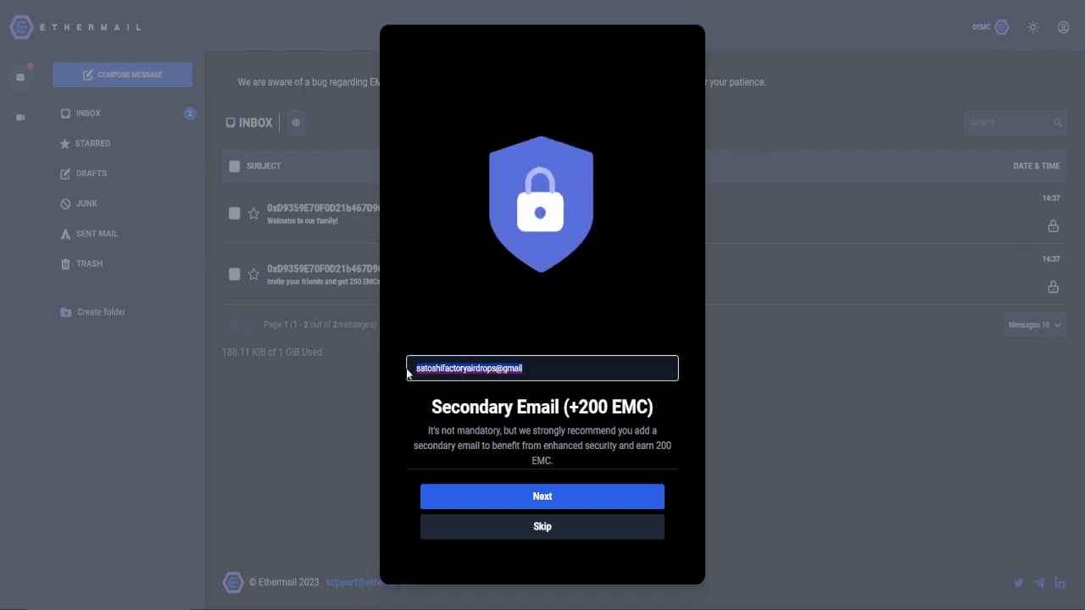
pyautogui.click(481, 374)
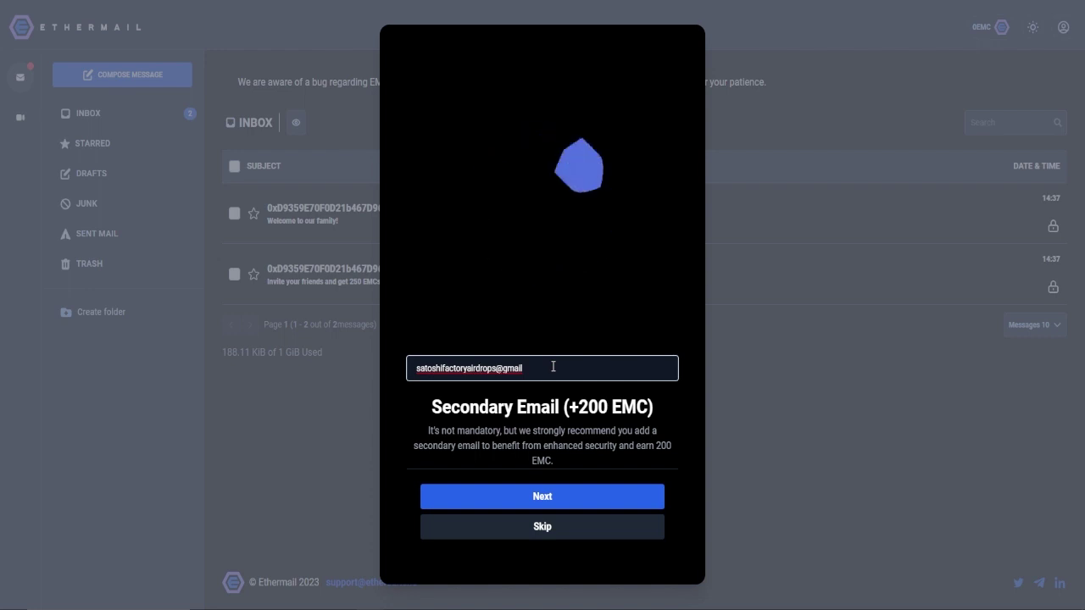
# Submit the backup email, claim 250 EMC, keep default privacy settings, and finish onboarding.
pyautogui.click(565, 501)
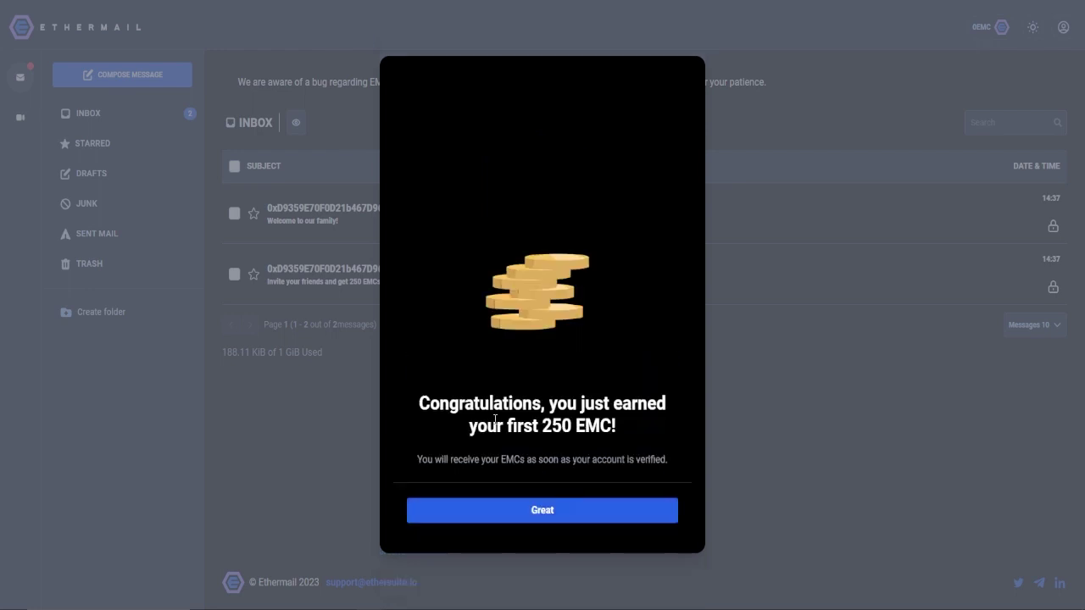
pyautogui.moveTo(424, 406); pyautogui.dragTo(618, 428)
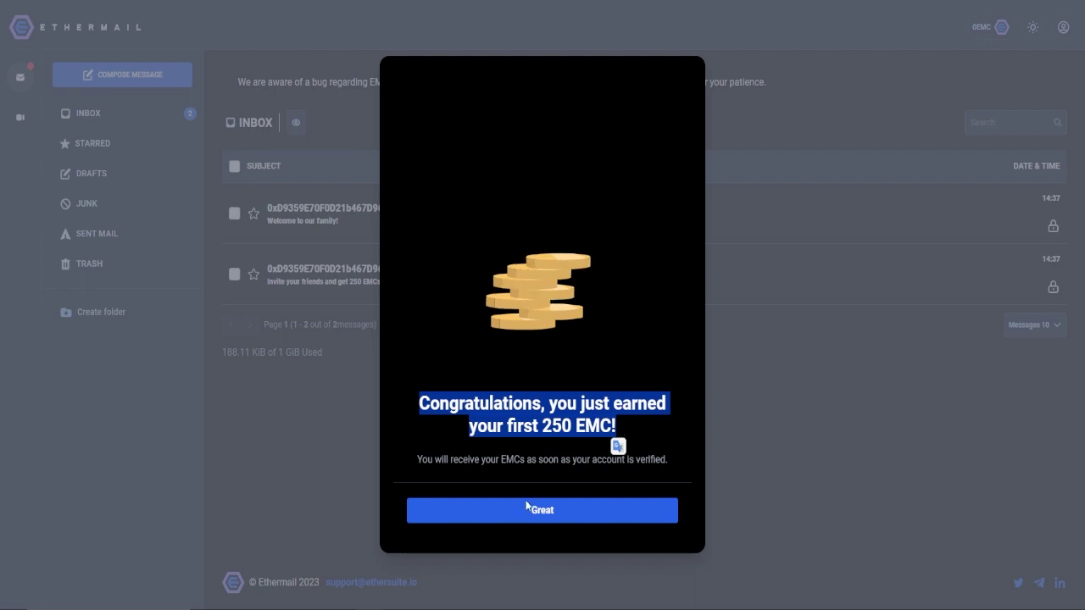
pyautogui.click(585, 514)
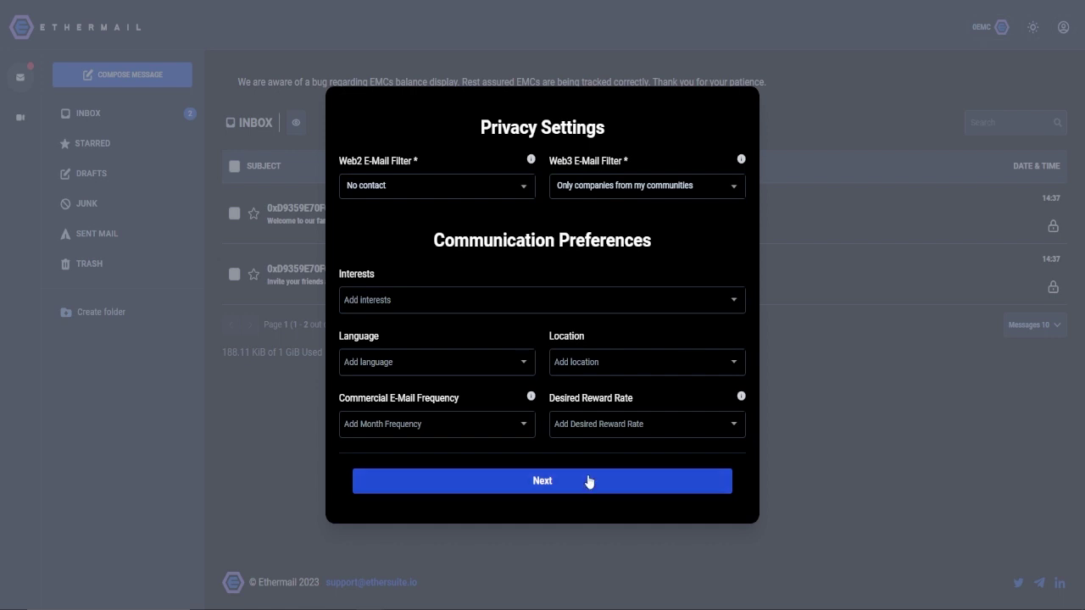
pyautogui.click(589, 482)
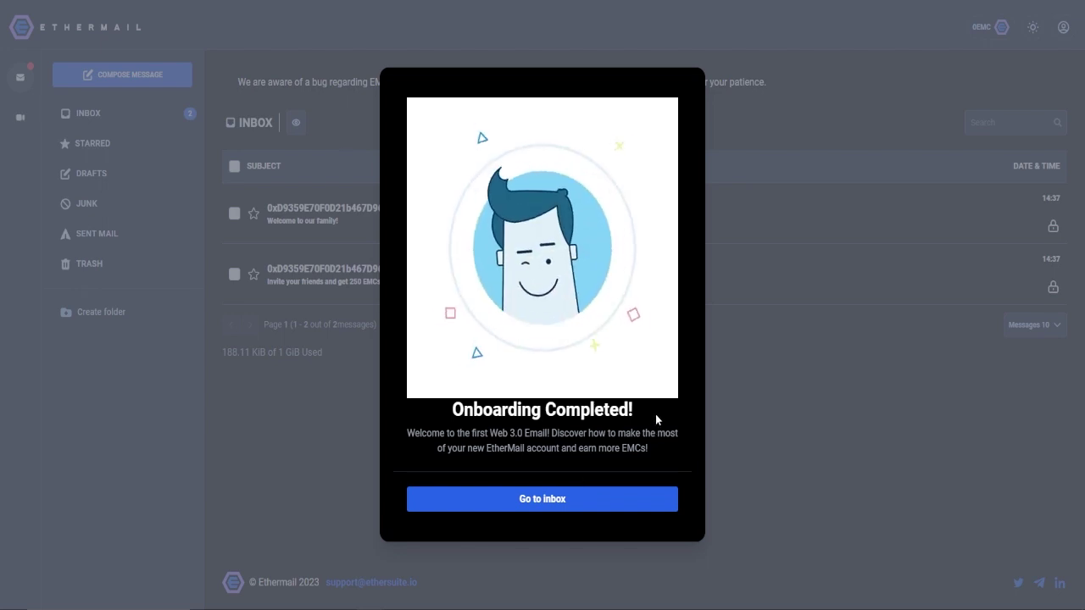
pyautogui.click(570, 502)
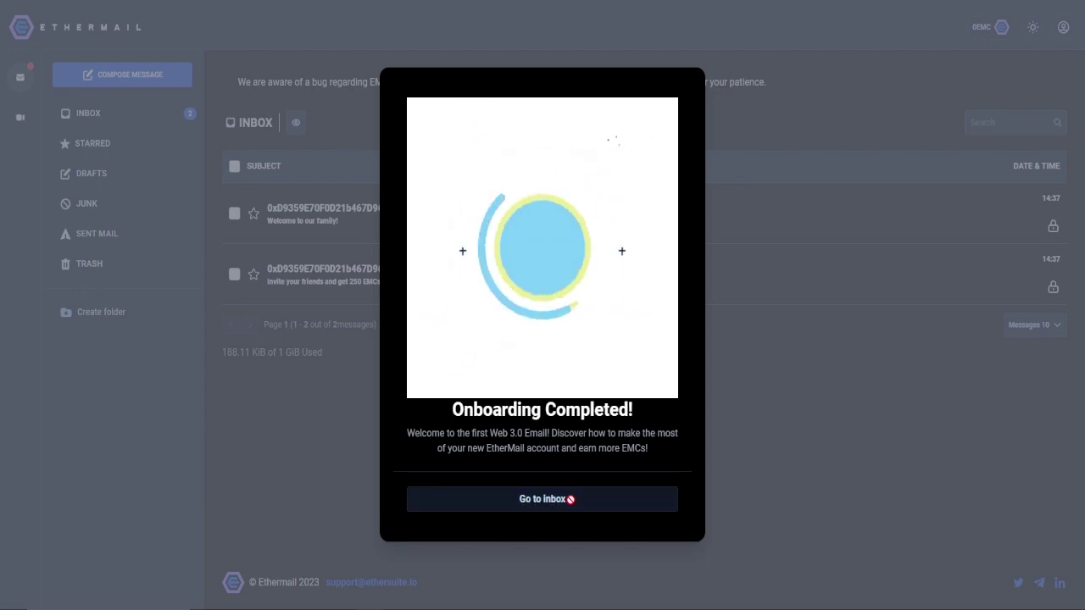
pyautogui.moveTo(602, 437); pyautogui.dragTo(496, 363)
# Translate the Thor Protocol Activated description paragraph into Spanish.
pyautogui.click(456, 365)
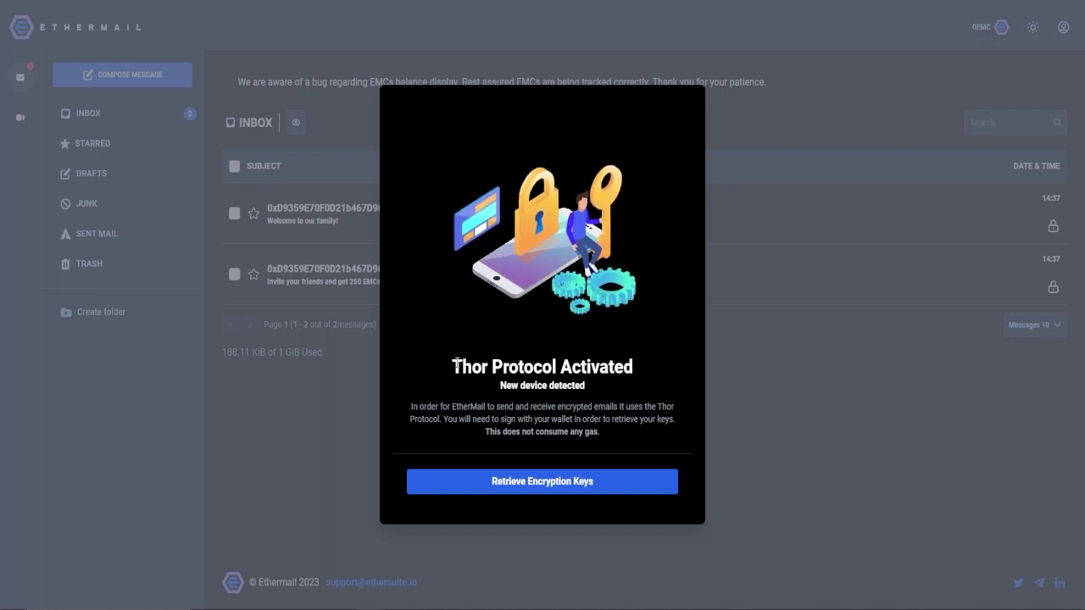
pyautogui.moveTo(456, 365); pyautogui.dragTo(649, 365)
pyautogui.click(591, 360)
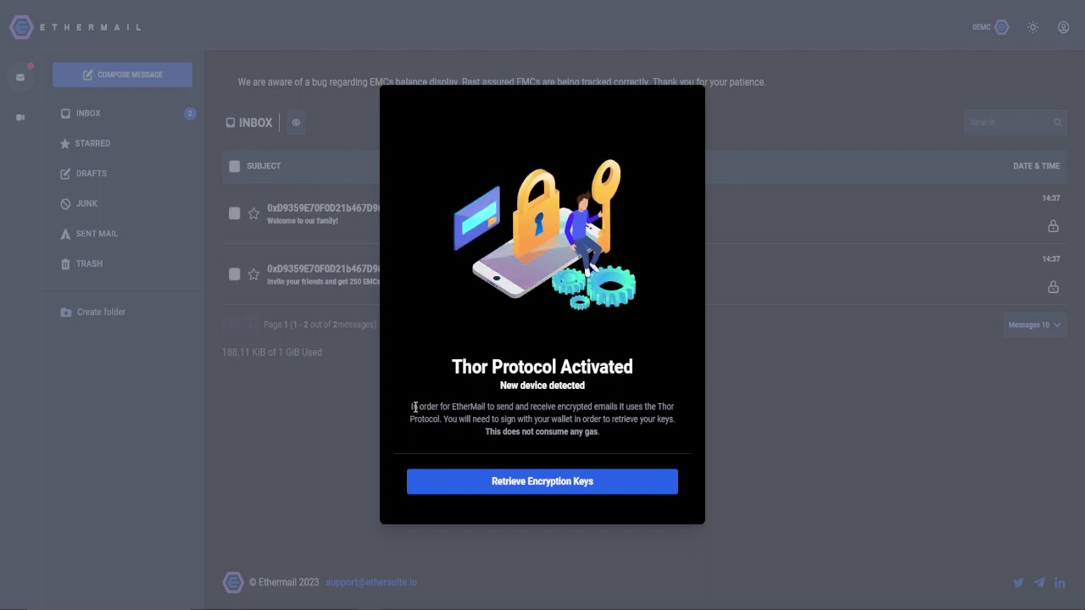
pyautogui.moveTo(411, 410); pyautogui.dragTo(632, 434)
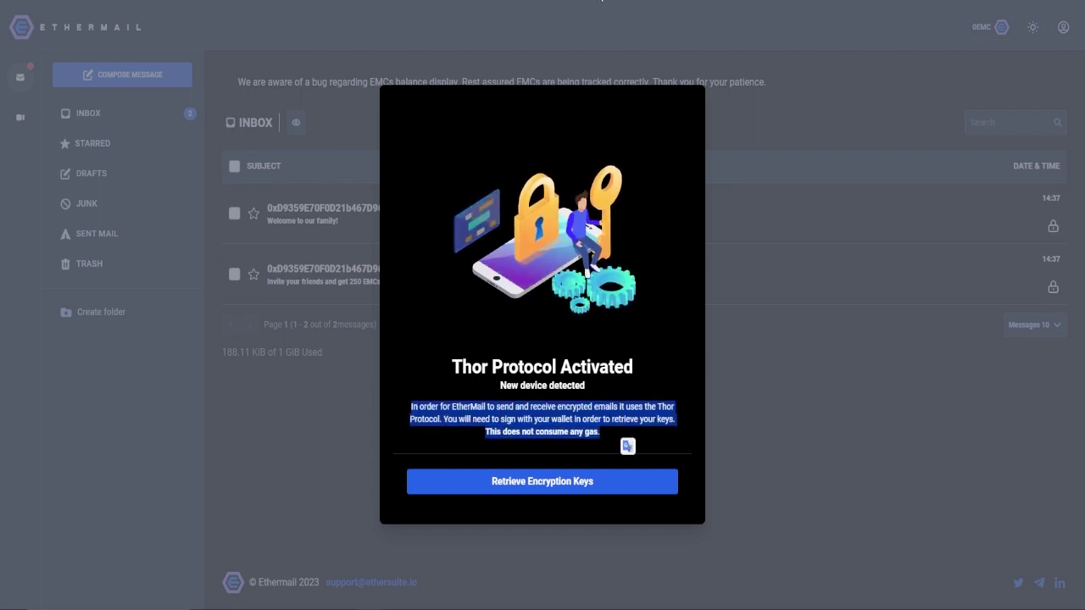
pyautogui.click(585, 2)
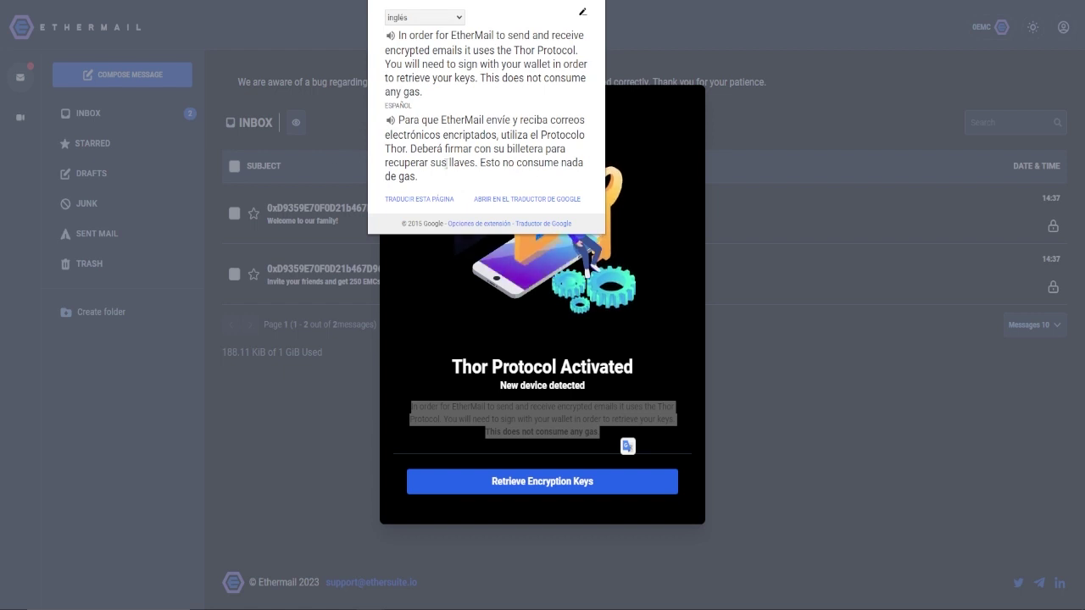
pyautogui.press('Escape')
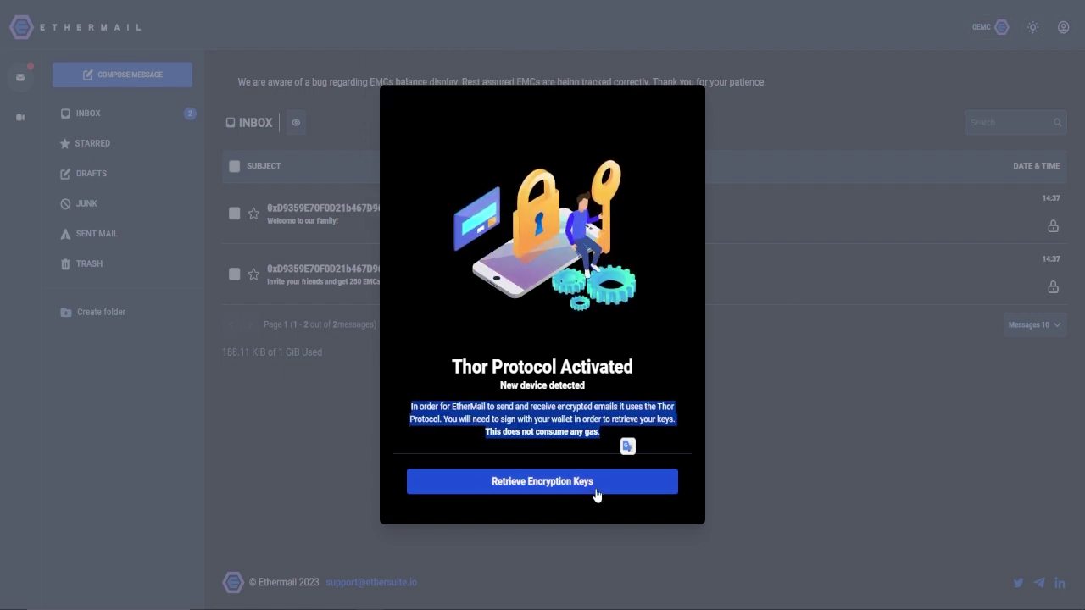
# Retrieve the encryption keys with a MetaMask signature and return to the inbox.
pyautogui.click(620, 493)
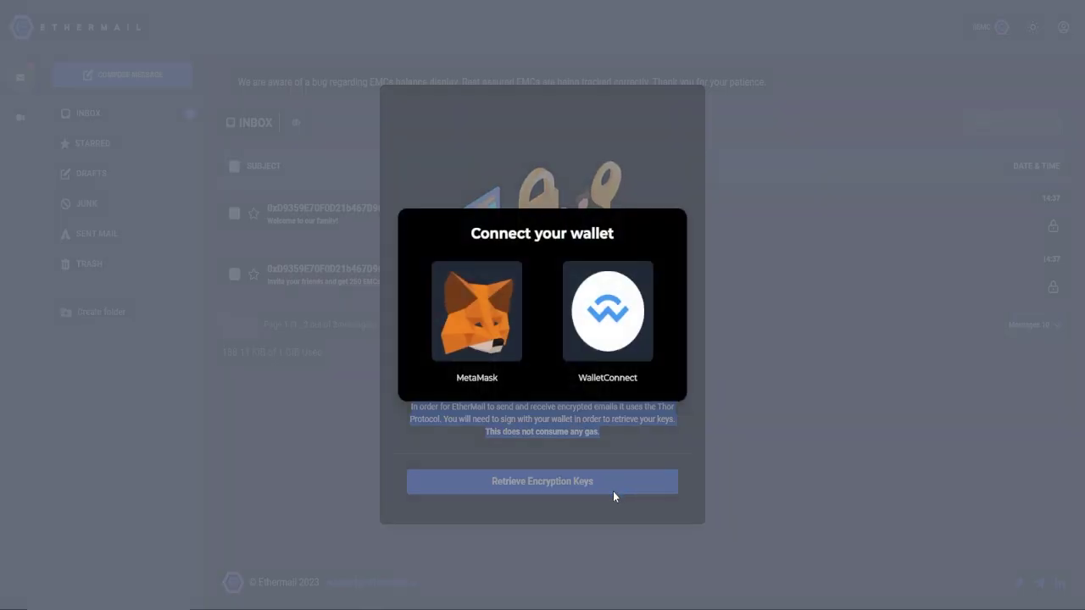
pyautogui.click(496, 309)
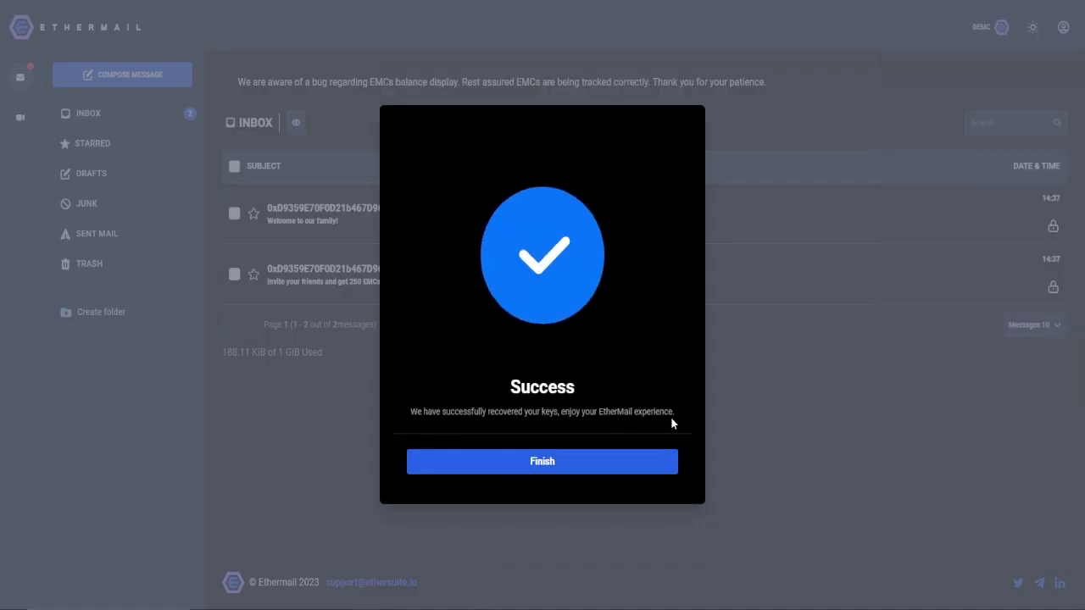
pyautogui.click(589, 466)
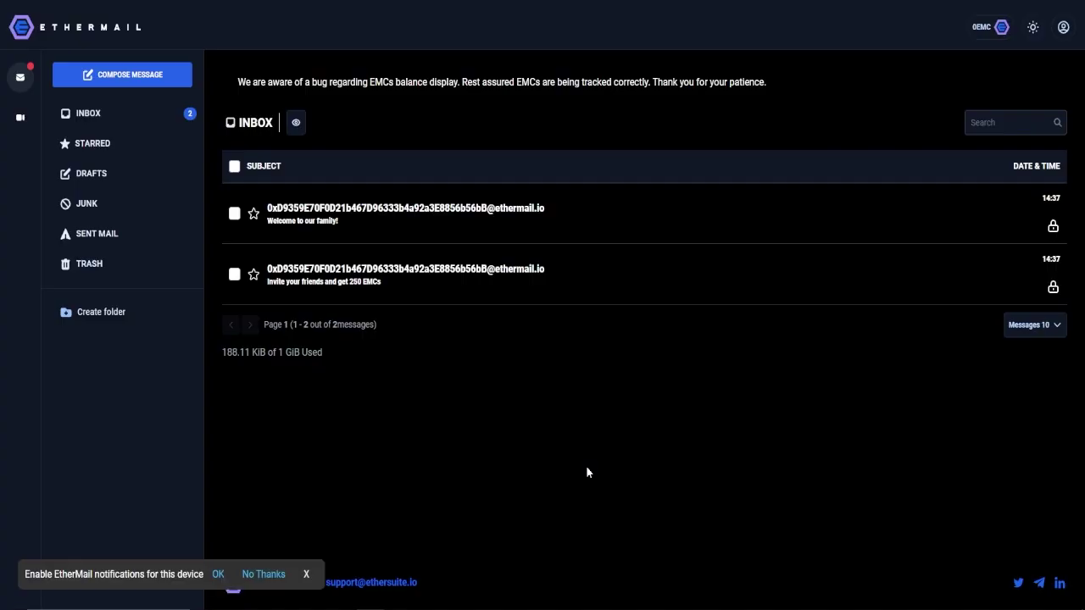
# Decline browser notifications and copy the referral invite link from the EMC balance overview.
pyautogui.click(365, 8)
pyautogui.click(999, 28)
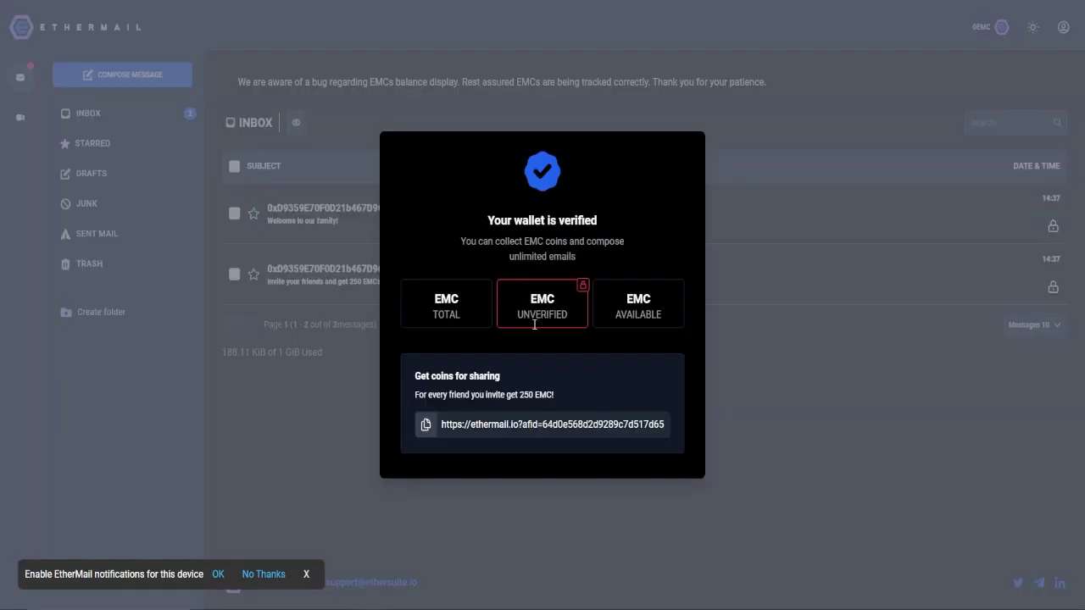
pyautogui.moveTo(511, 309); pyautogui.dragTo(578, 308)
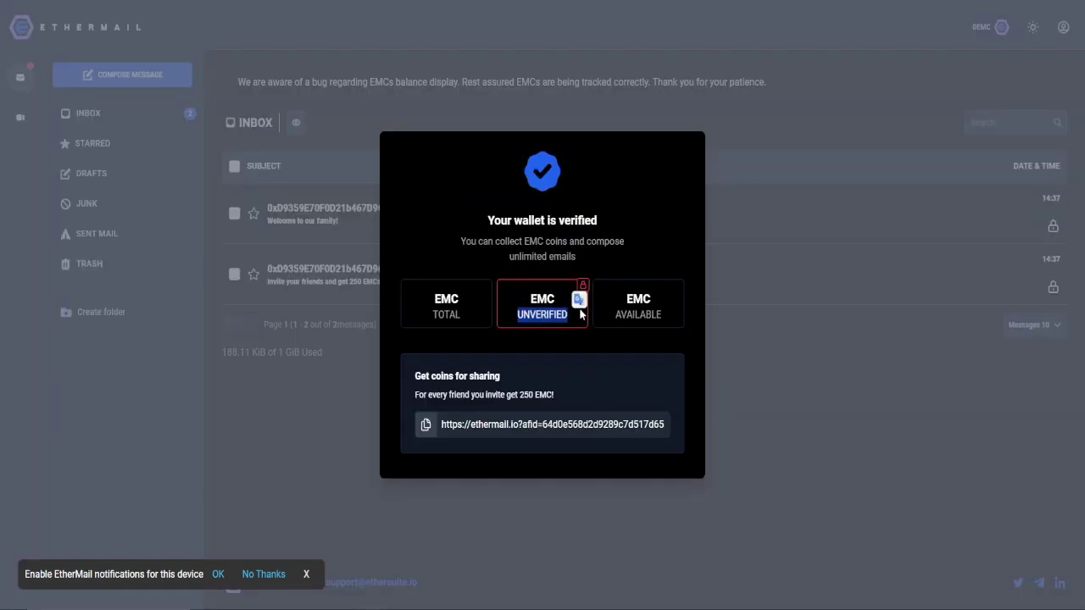
pyautogui.click(574, 379)
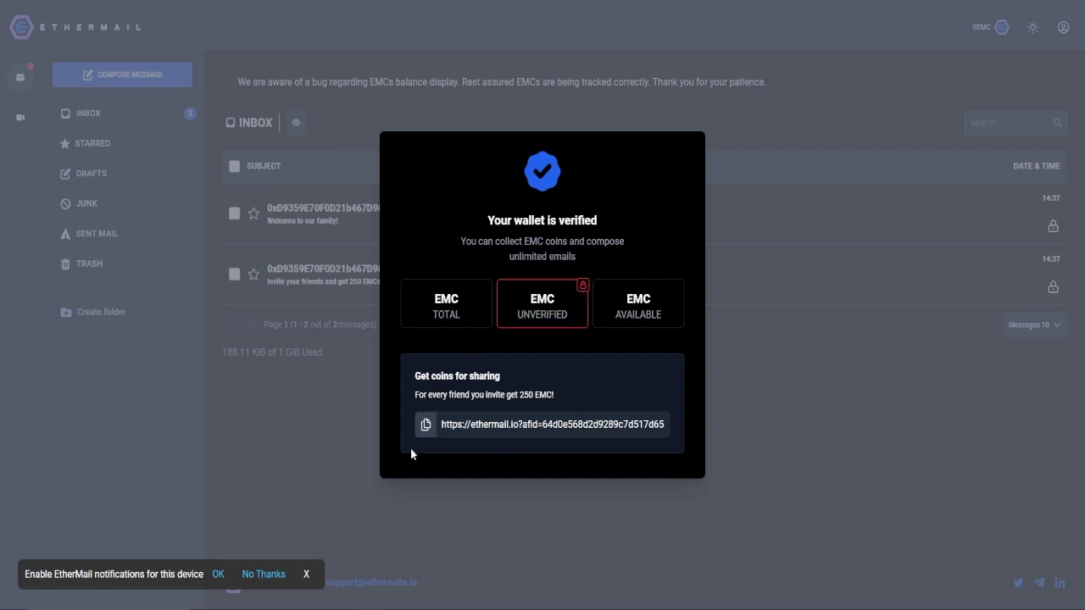
pyautogui.click(427, 426)
# Highlight the 250 EMC invitation line, then close the EMC balance overview.
pyautogui.moveTo(559, 395); pyautogui.dragTo(415, 397)
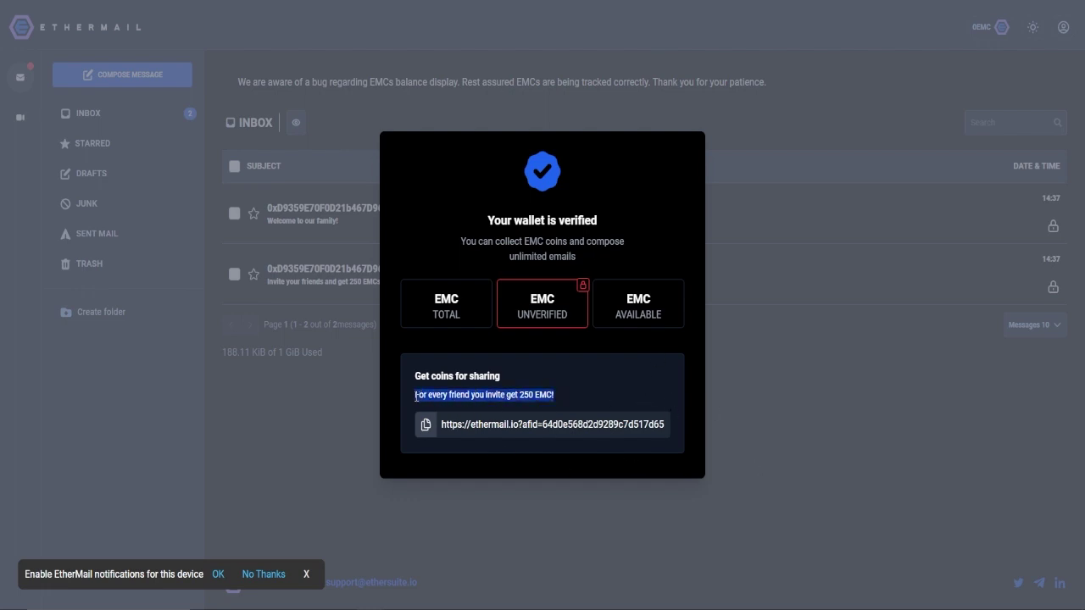
pyautogui.click(652, 395)
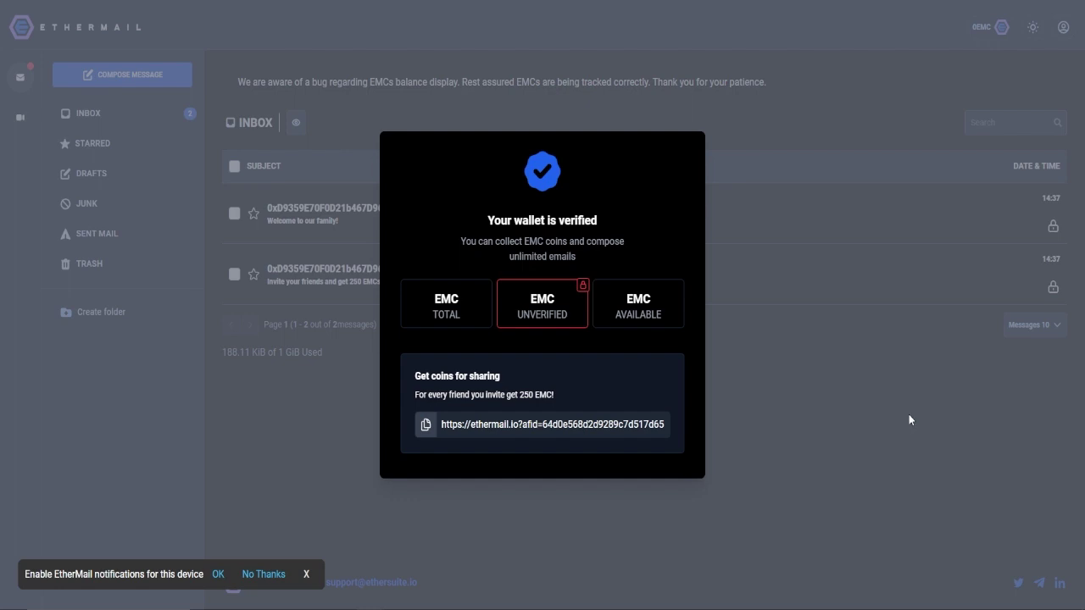
pyautogui.moveTo(597, 405); pyautogui.dragTo(413, 409)
pyautogui.click(815, 401)
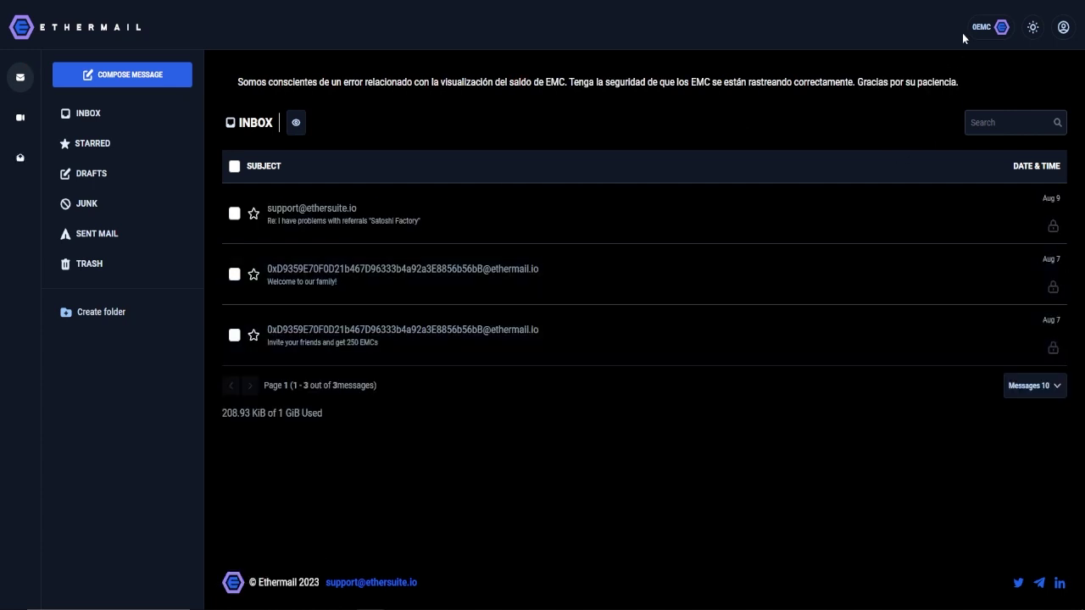
# Check the 0 EMC balance overview, then highlight the support reply's database-update explanation.
pyautogui.click(990, 33)
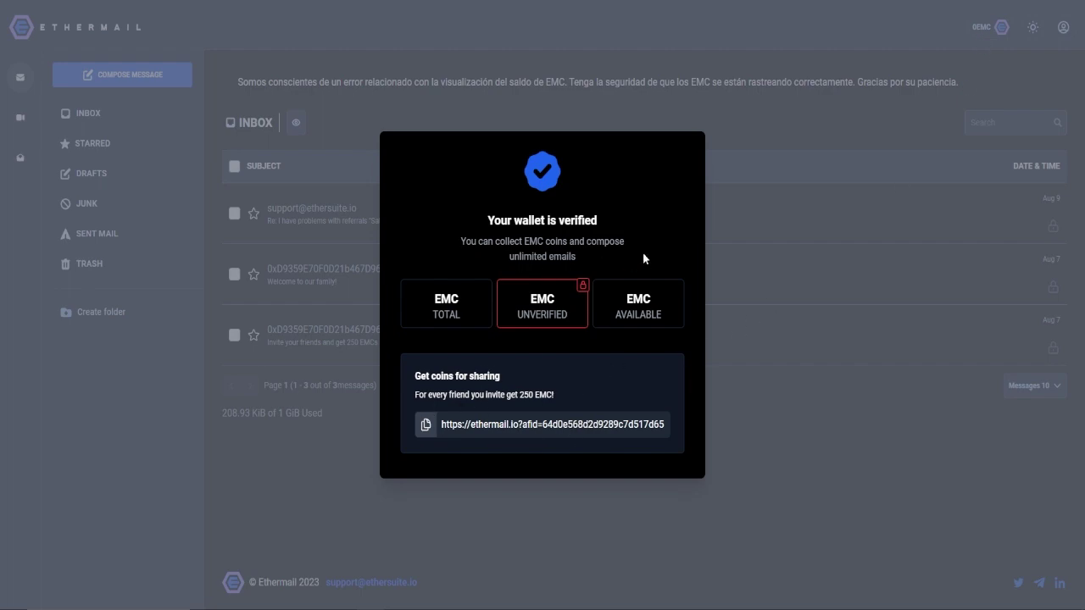
pyautogui.click(792, 242)
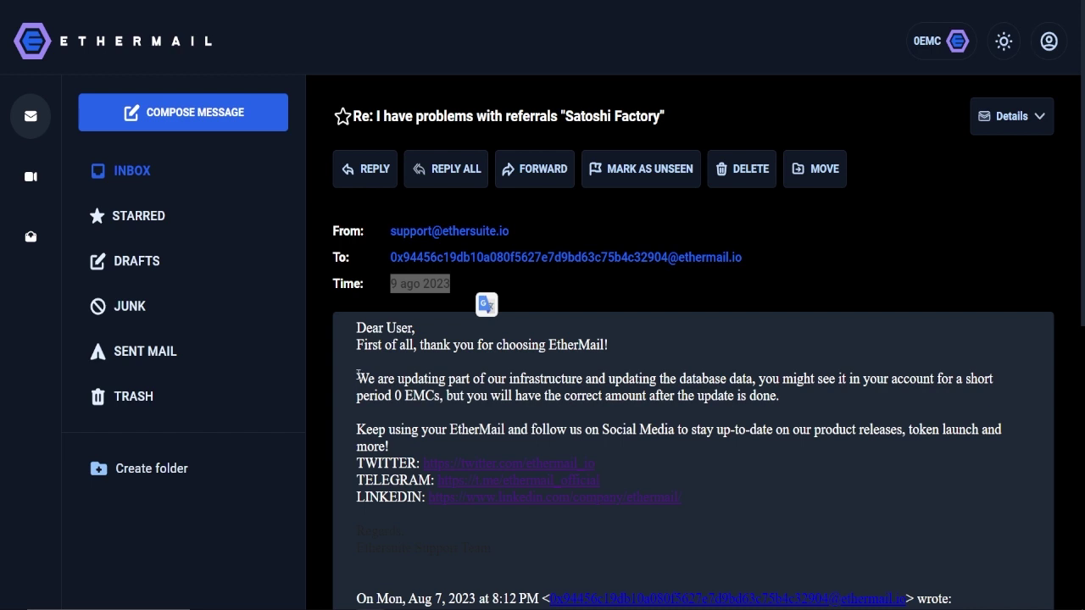
pyautogui.moveTo(357, 378); pyautogui.dragTo(642, 377)
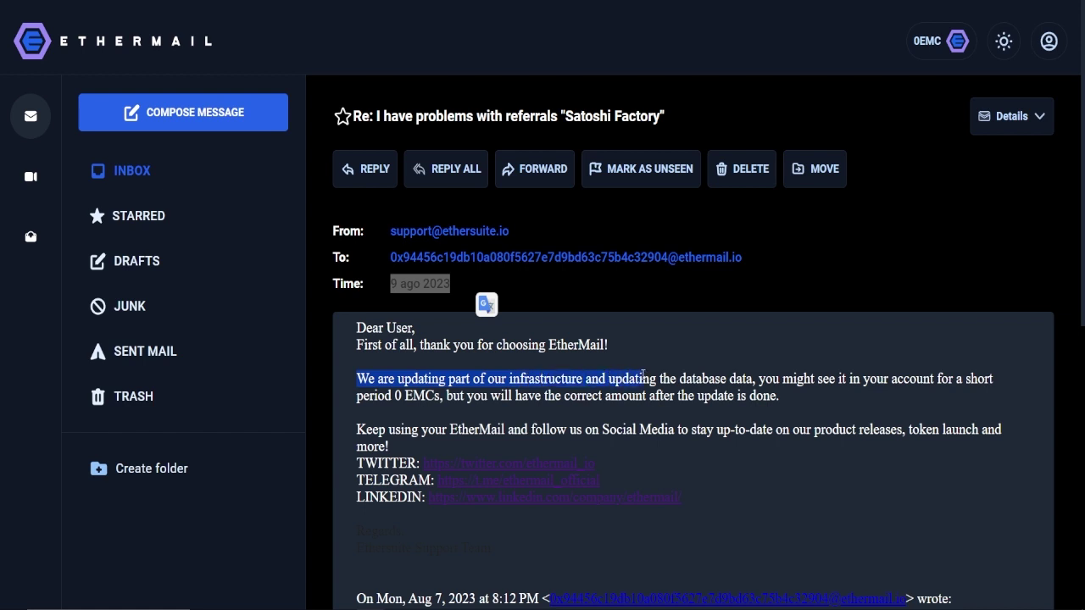
pyautogui.moveTo(642, 377); pyautogui.dragTo(752, 378)
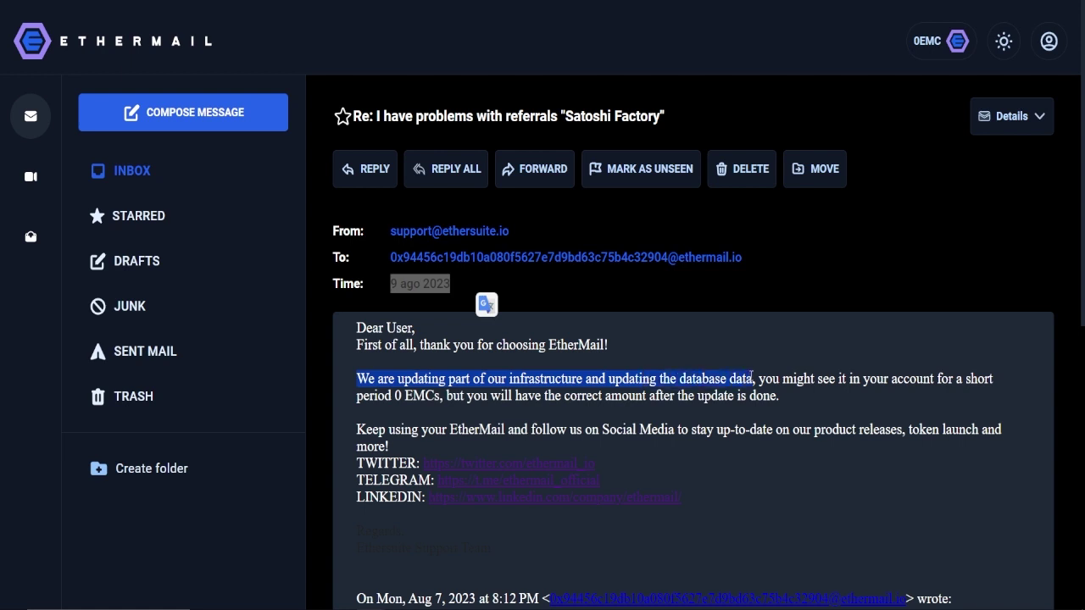
pyautogui.click(814, 374)
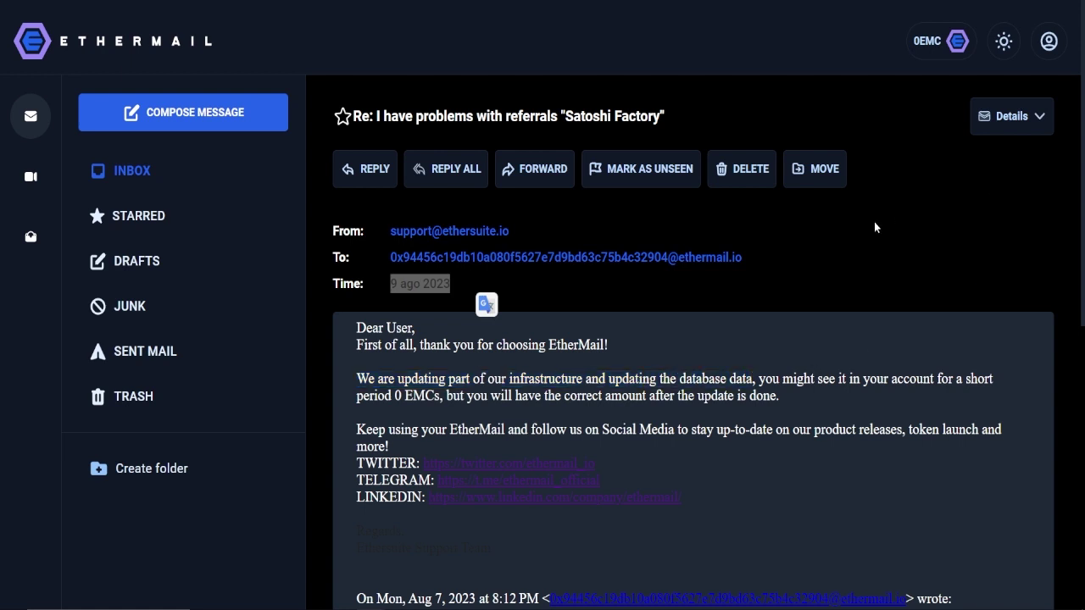